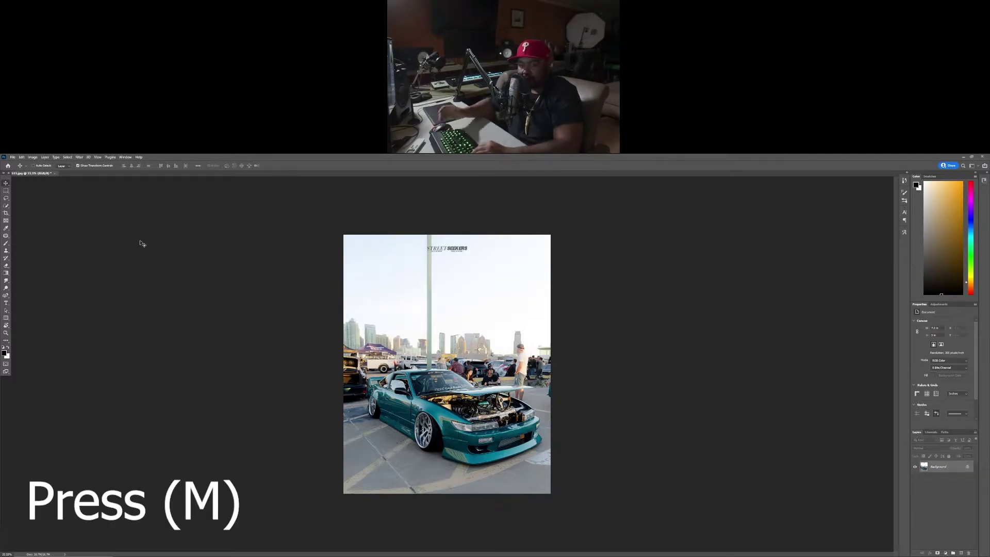
Marquee-select the sky down to the skyline and cut it onto a new layer.
key(m)
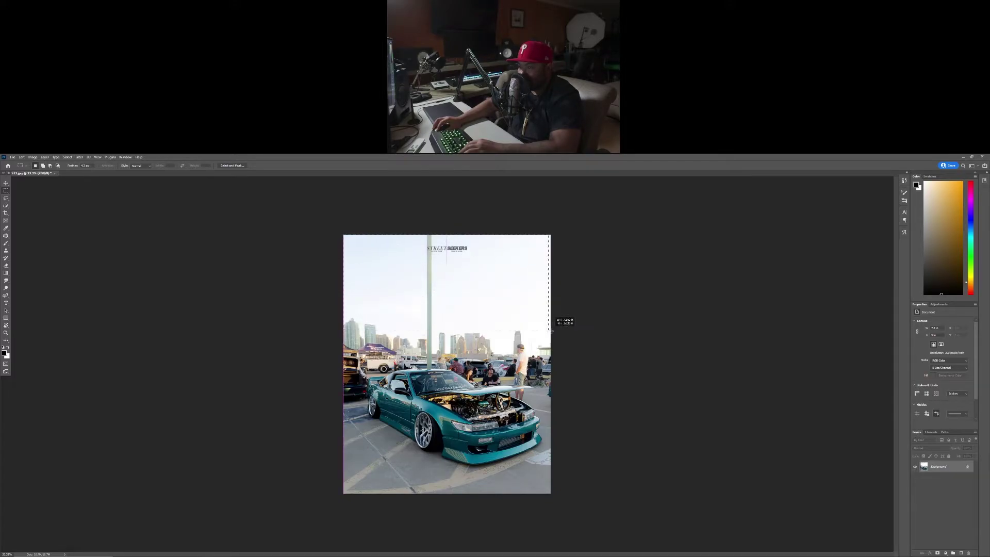
drag(553, 324, 567, 335)
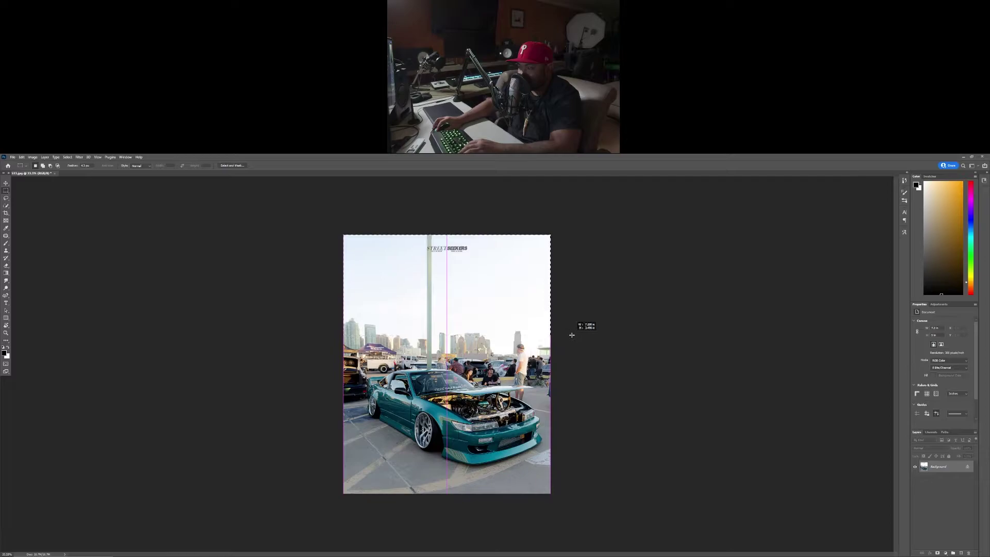
drag(574, 334, 573, 333)
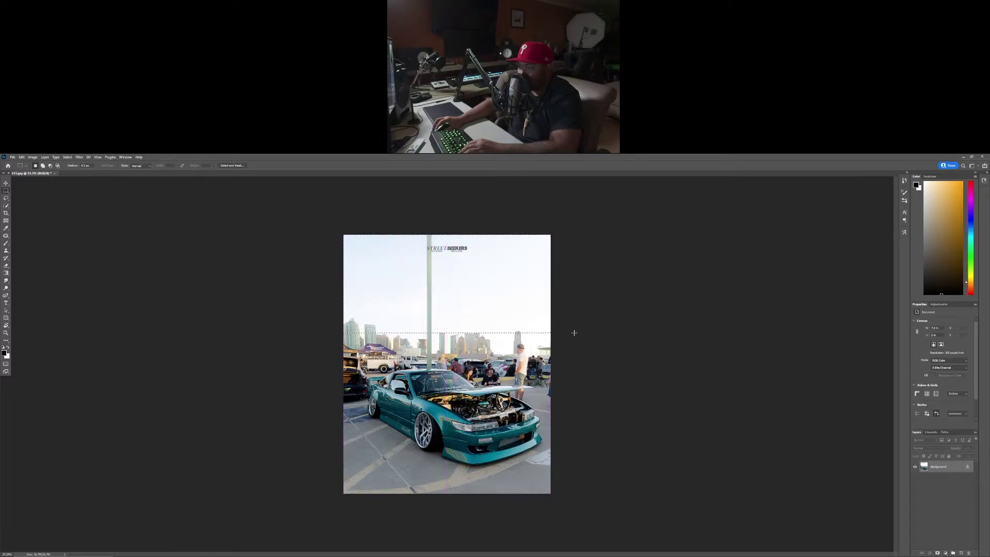
right_click(499, 301)
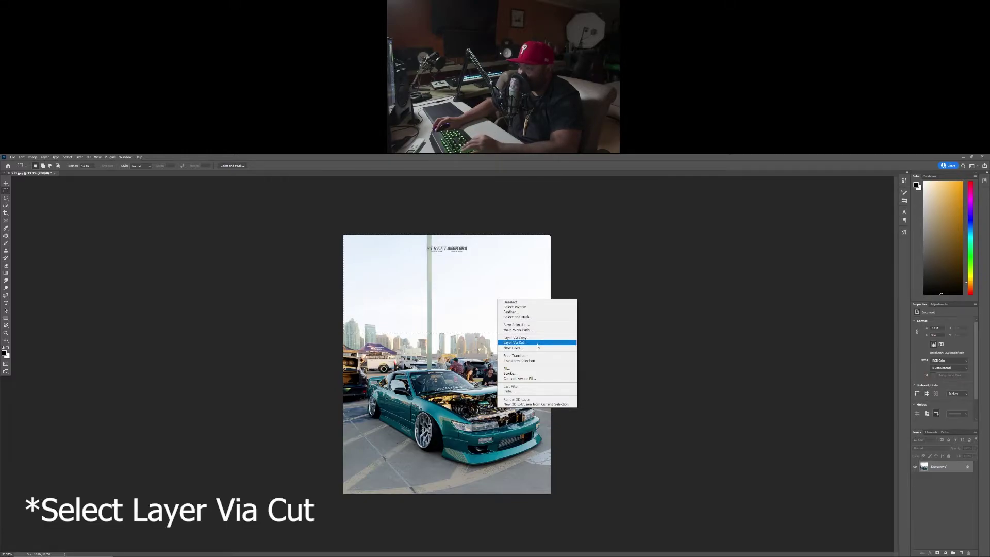
click(538, 344)
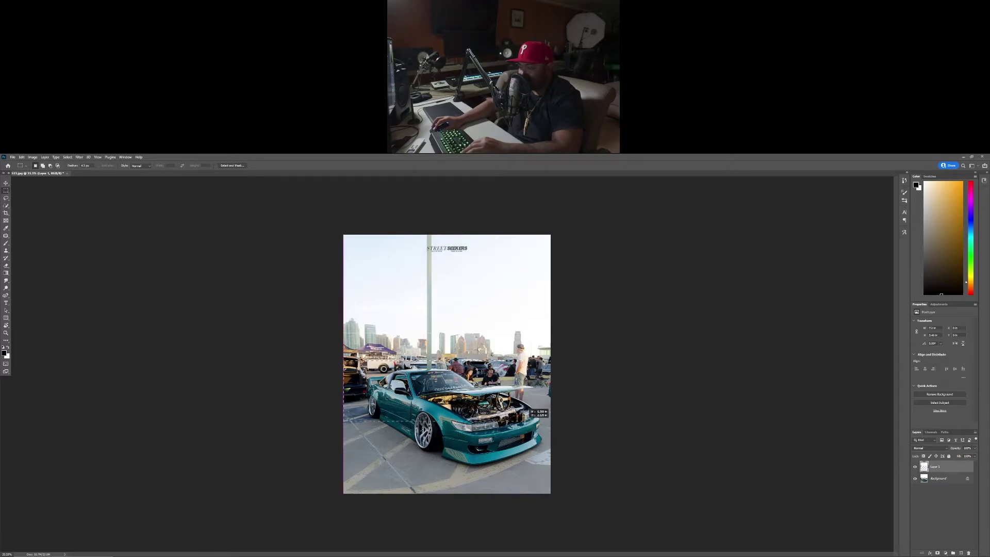
Marquee the band from the skyline past the car; Layer Via Cut on Layer 1 fails as empty.
drag(531, 415, 580, 467)
right_click(473, 412)
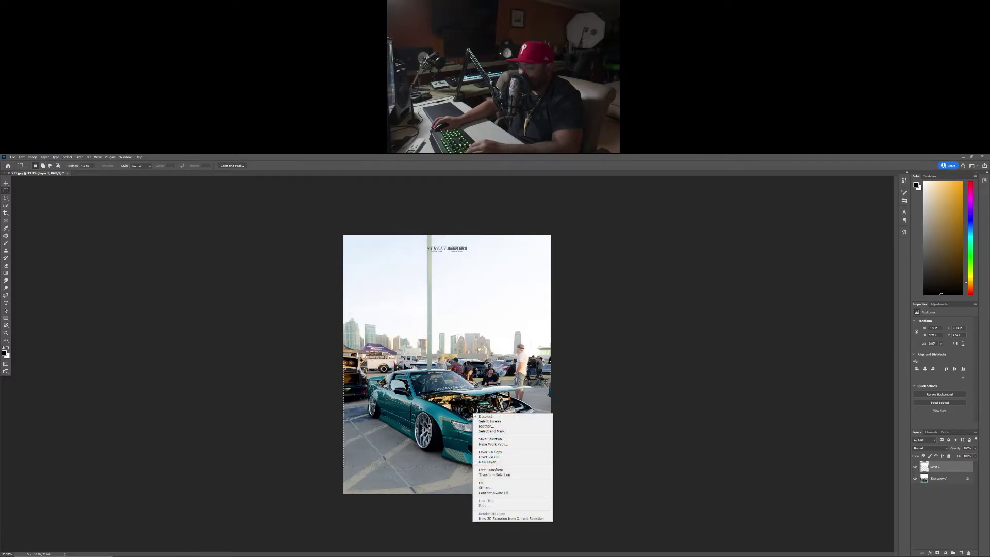
click(513, 457)
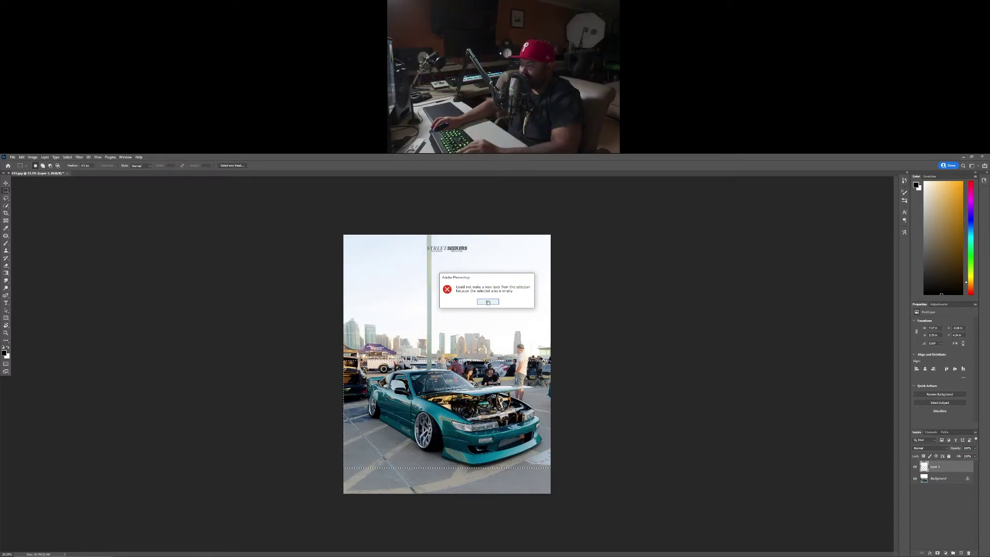
Dismiss the error and cut the car band from the Background onto a third layer.
click(487, 303)
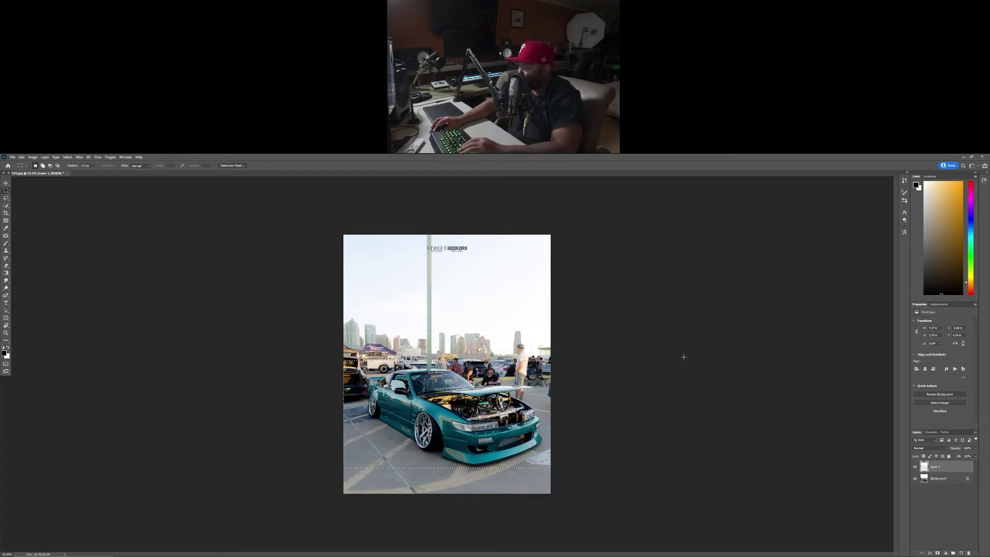
click(931, 481)
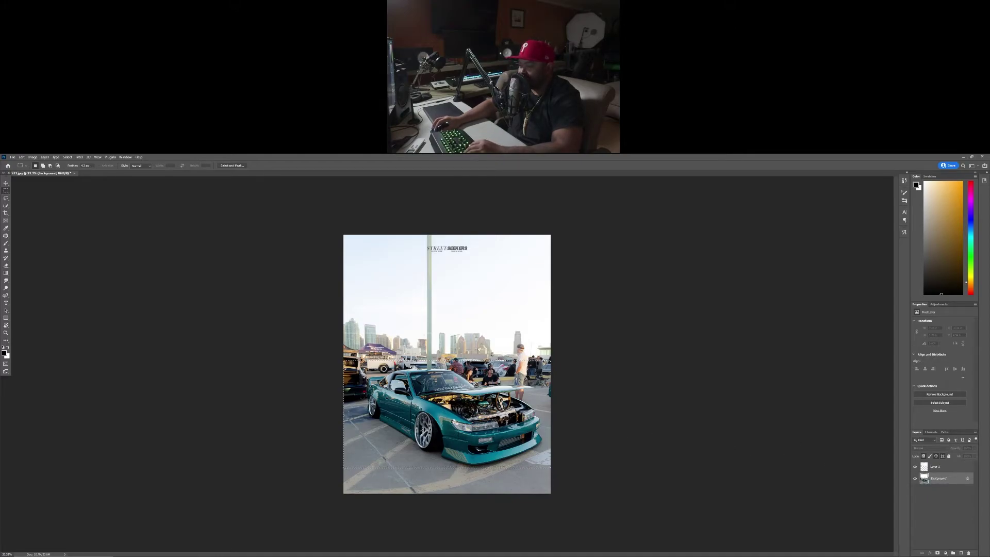
right_click(439, 409)
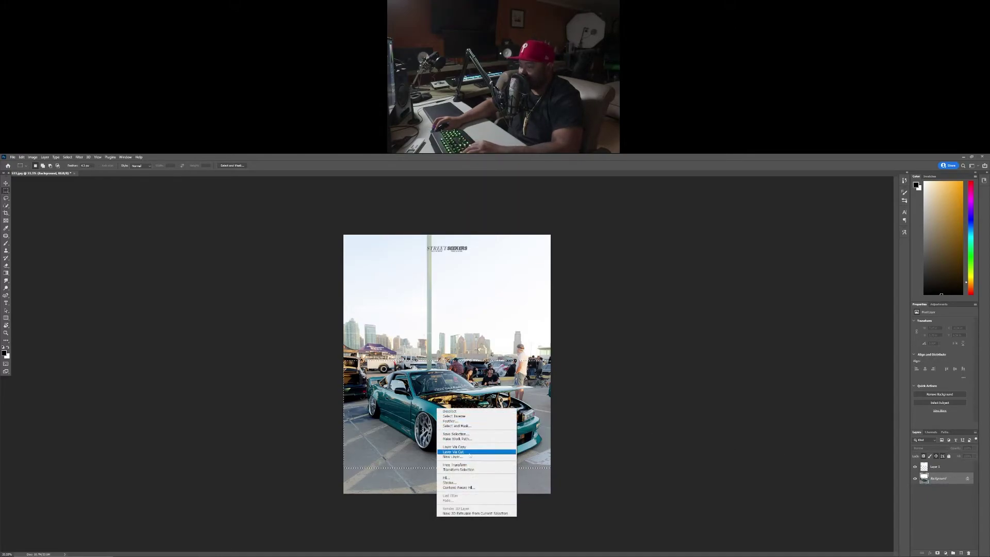
click(464, 452)
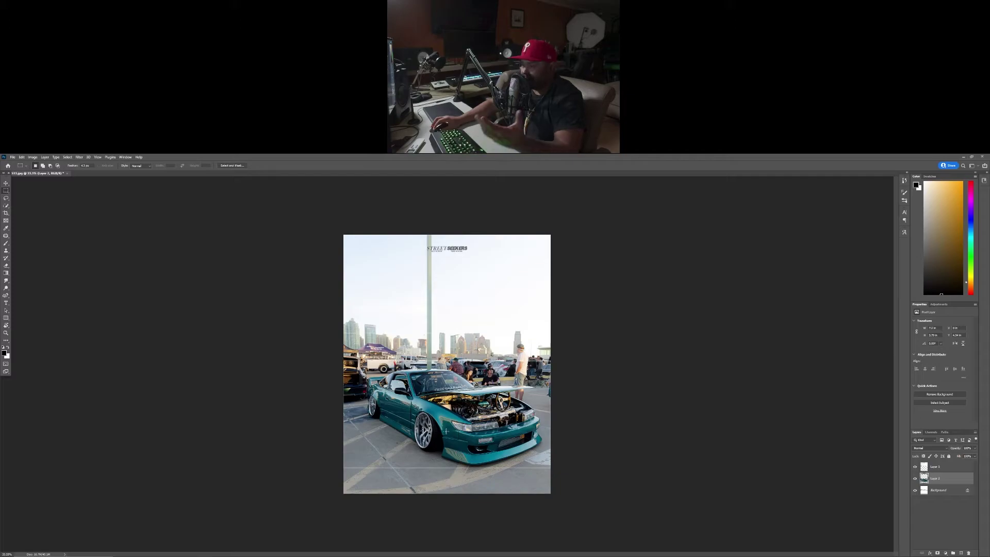
Move the car band down with the Move tool, then return Layer 1's sky to the top.
click(8, 187)
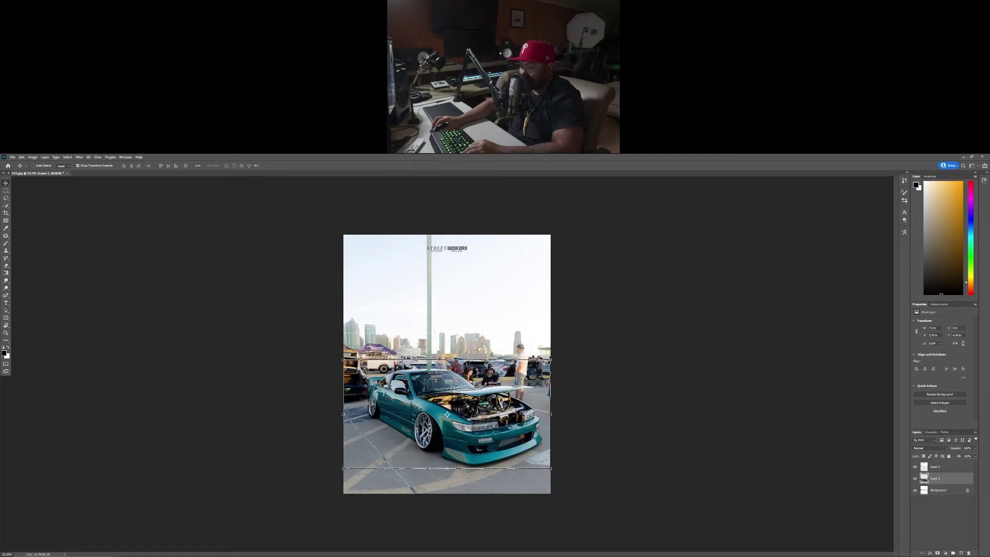
mouse_move(467, 405)
mouse_down()
mouse_move(475, 397)
mouse_move(481, 419)
mouse_up()
click(938, 468)
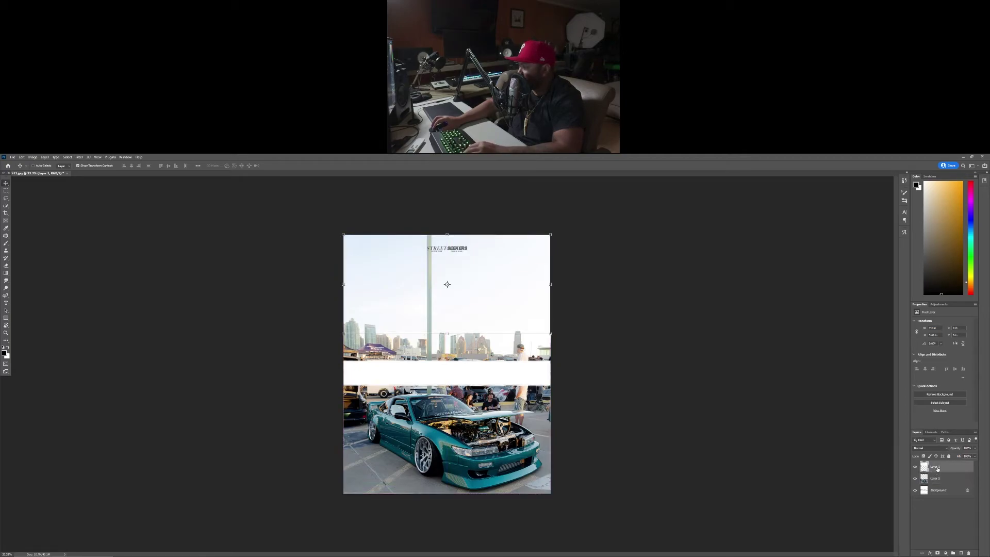
drag(460, 305, 458, 359)
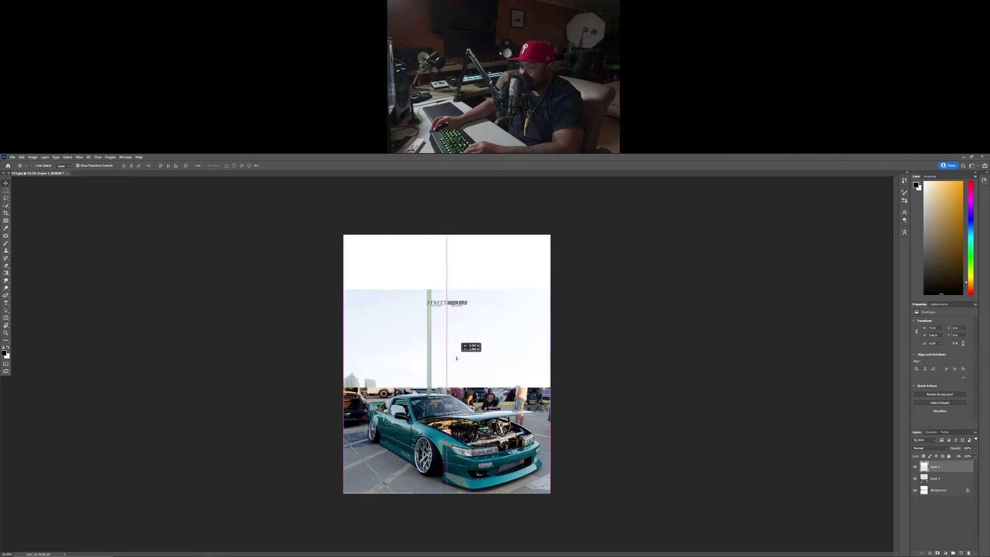
drag(459, 358, 457, 357)
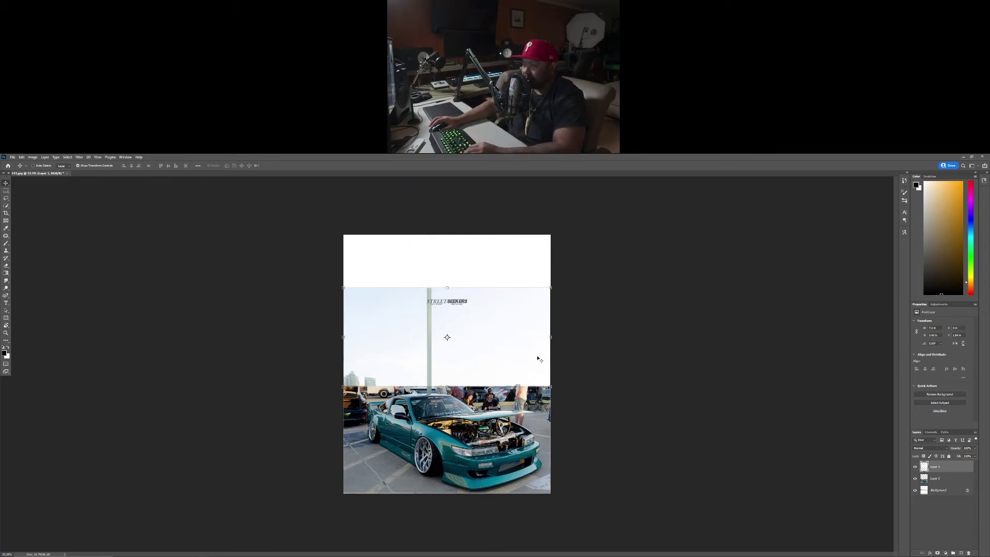
drag(480, 341, 479, 287)
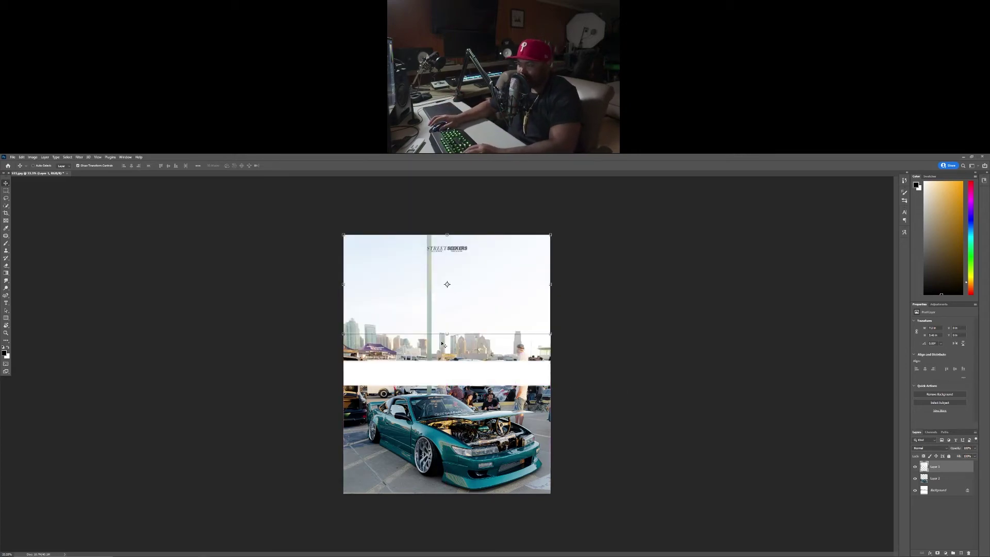